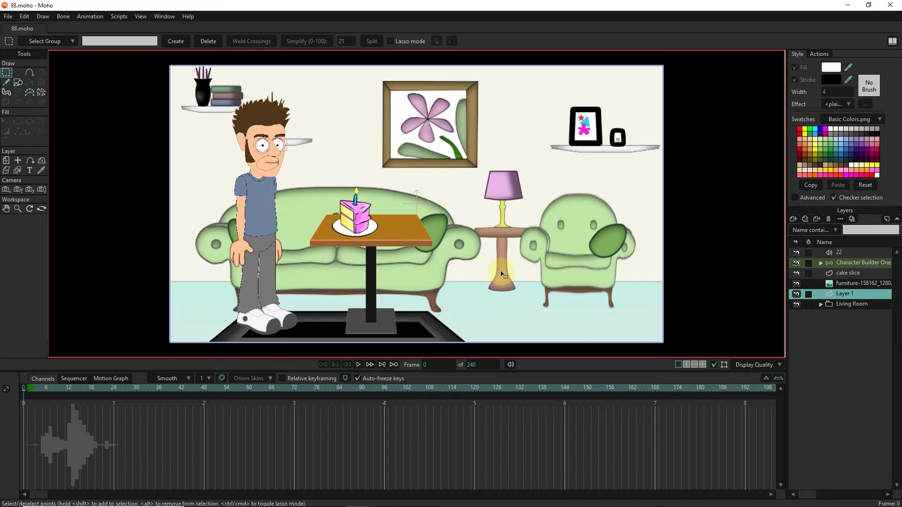
# Step: Save the living-room project as 77 in Desktop\New folder
pyautogui.click(7, 17)
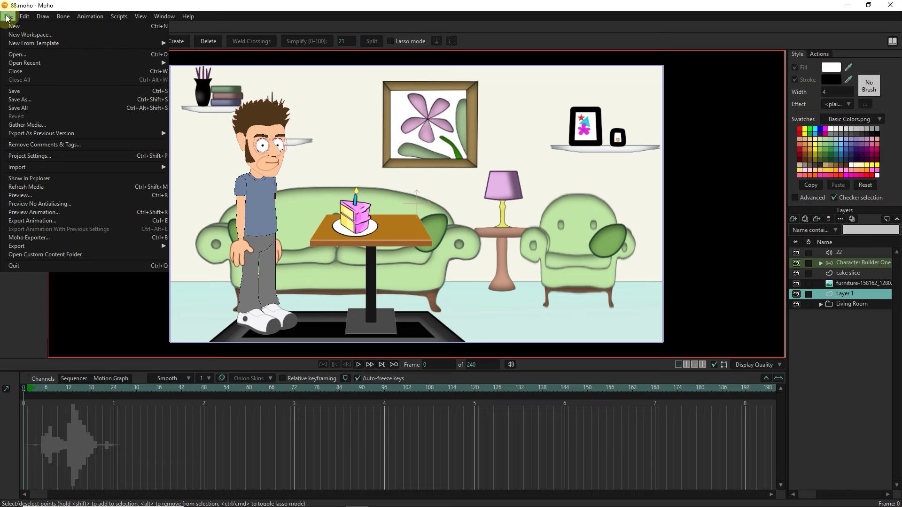
pyautogui.click(18, 99)
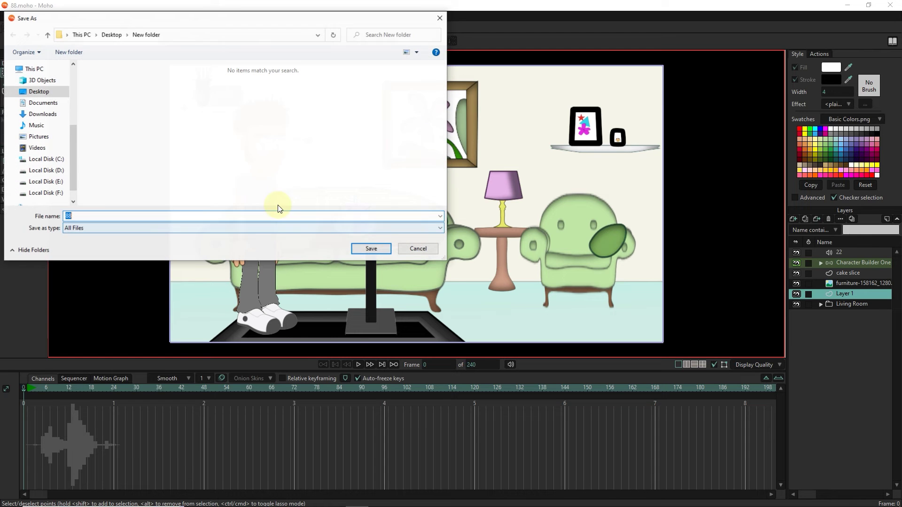
pyautogui.click(372, 249)
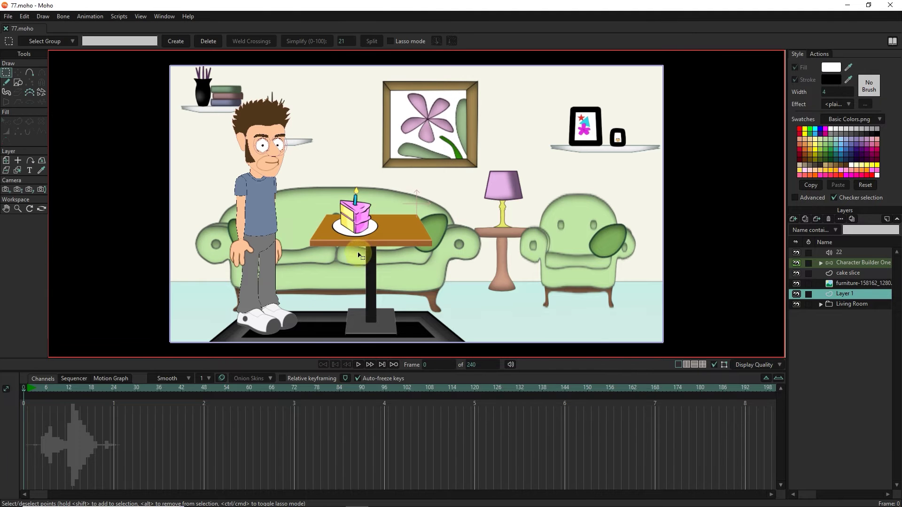
# Step: Reopen the Save As dialog and cancel it without saving
pyautogui.click(5, 21)
pyautogui.click(37, 99)
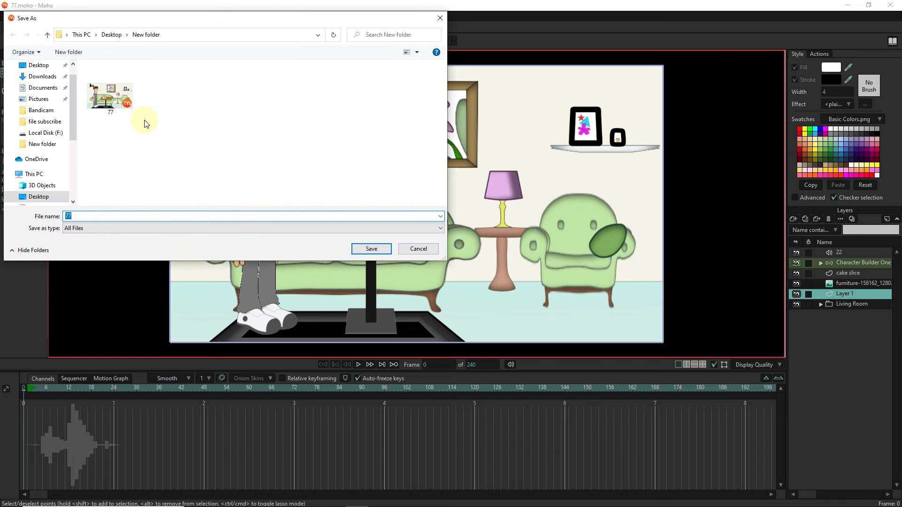
pyautogui.click(416, 249)
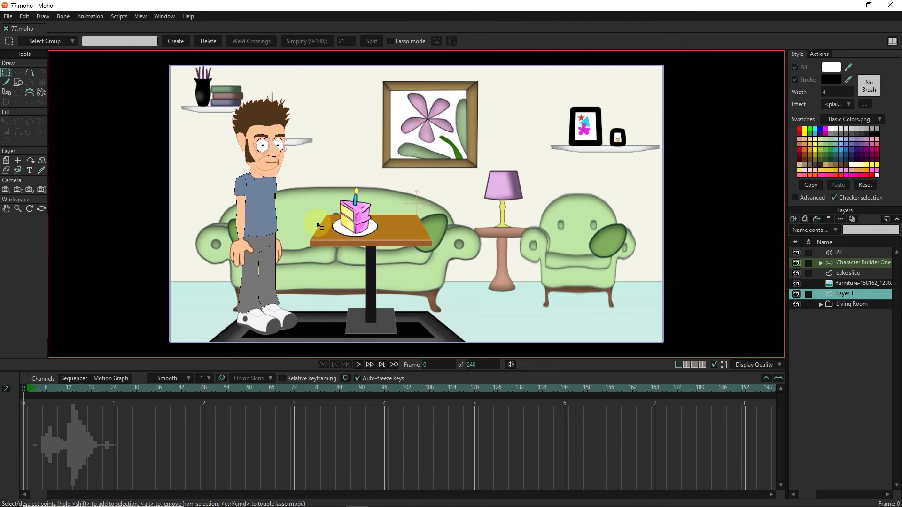
# Step: Gather Media for the living-room project into New folder under the name 001
pyautogui.click(9, 18)
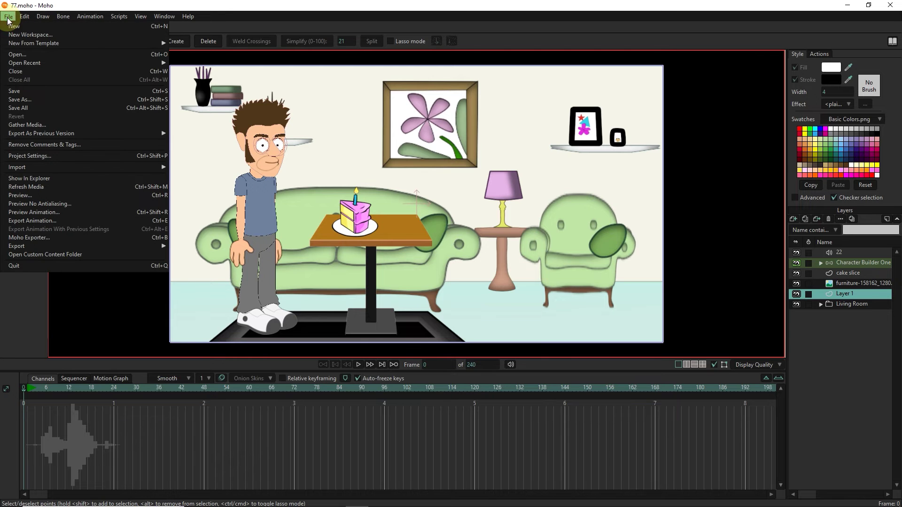
pyautogui.click(31, 127)
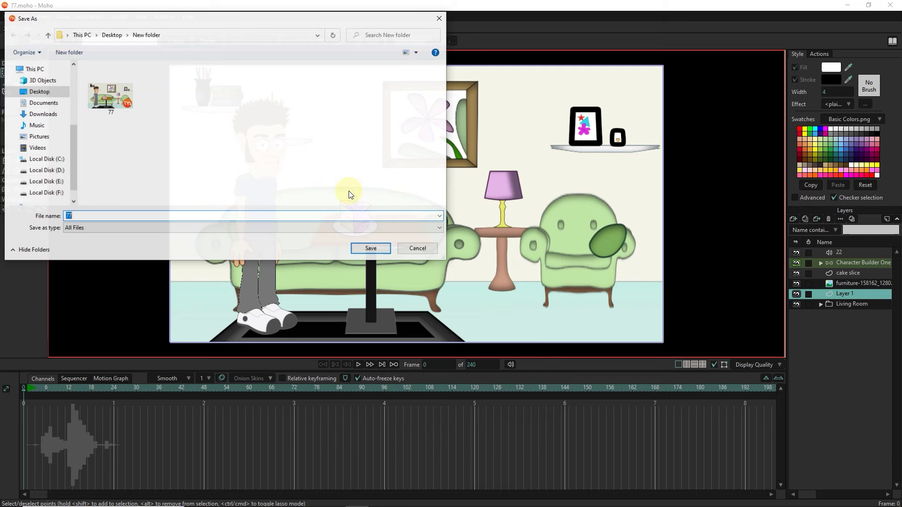
pyautogui.click(370, 249)
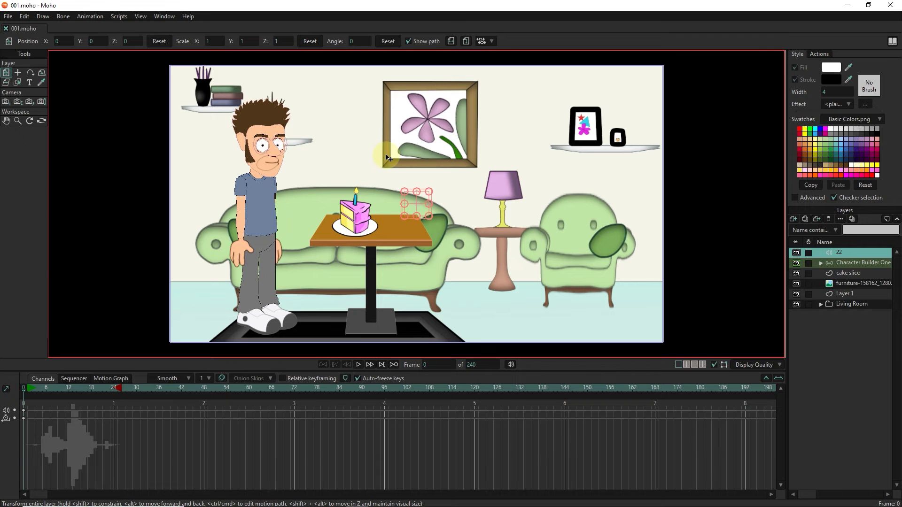
# Step: Browse the gathered 001 folder from Save As, checking its Audio and Images subfolders
pyautogui.click(8, 17)
pyautogui.click(29, 125)
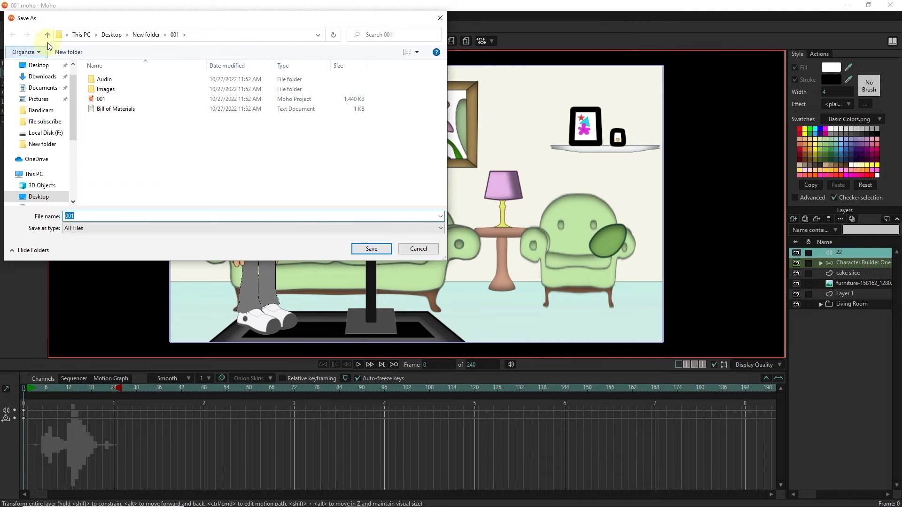
pyautogui.click(48, 36)
pyautogui.doubleClick(110, 92)
pyautogui.doubleClick(107, 79)
pyautogui.click(12, 34)
pyautogui.doubleClick(106, 90)
pyautogui.click(12, 35)
# Step: Select 001.moho, dismiss the save dialog, and close the 001 project
pyautogui.click(101, 98)
pyautogui.click(409, 249)
pyautogui.click(10, 29)
# Step: Drag 001.moho from the 001 folder in File Explorer into Moho
pyautogui.click(265, 498)
pyautogui.doubleClick(428, 76)
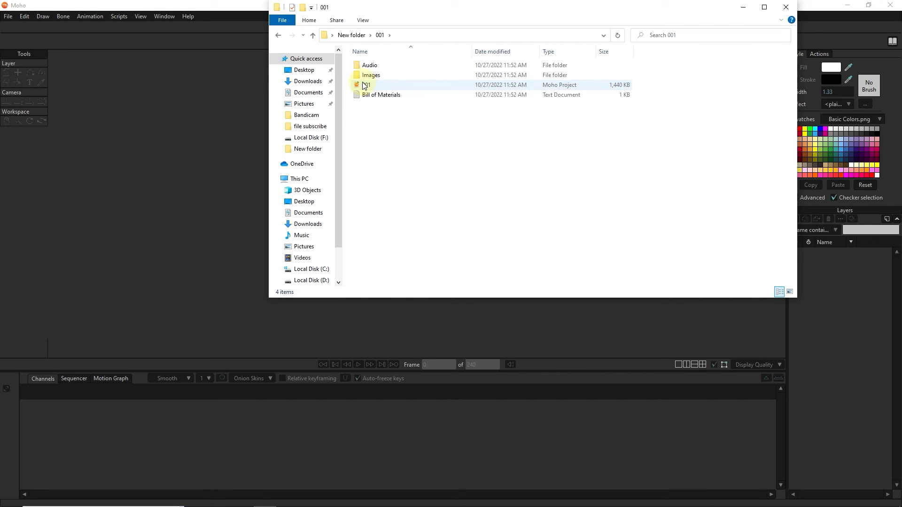
pyautogui.moveTo(366, 85); pyautogui.dragTo(259, 256)
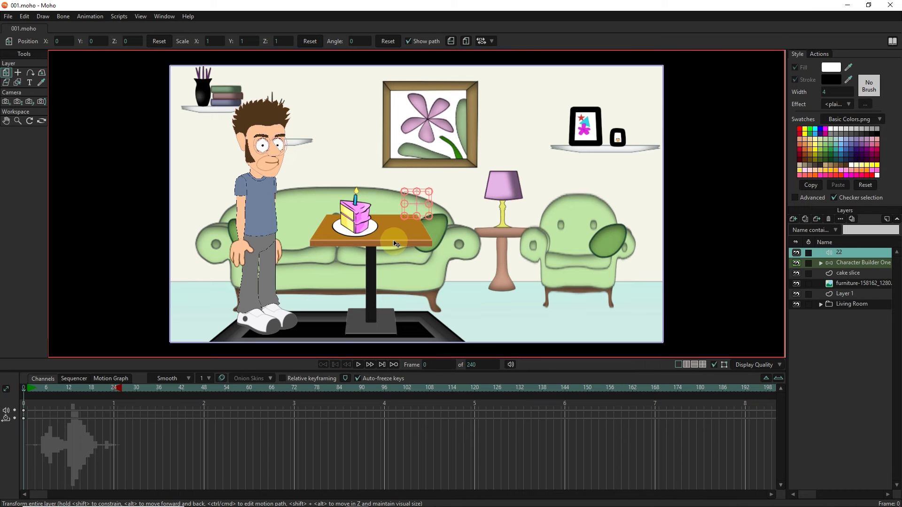
# Step: Close 001, start an untitled project, and browse General Import to the 001 folder
pyautogui.click(8, 16)
pyautogui.click(106, 71)
pyautogui.click(7, 15)
pyautogui.moveTo(85, 167)
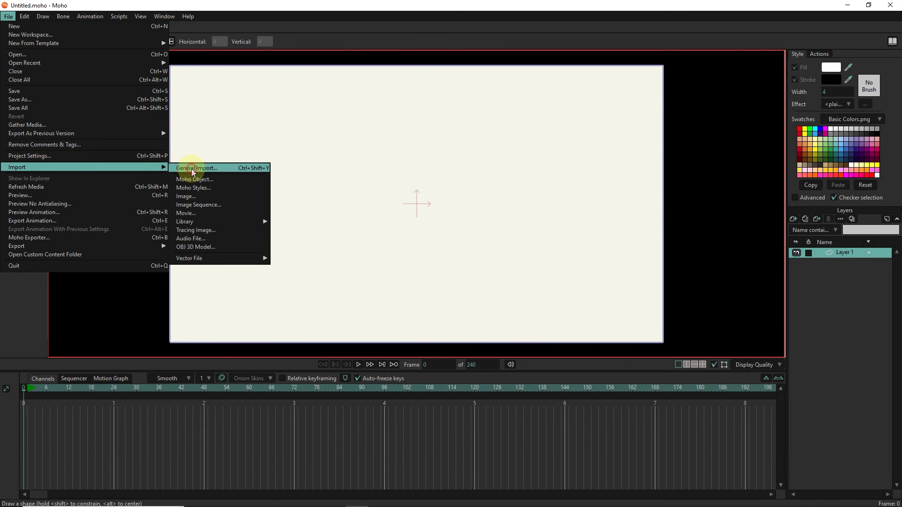
pyautogui.click(191, 169)
pyautogui.doubleClick(109, 96)
# Step: Import from 001.moho and mark the 22, Character Builder One, cake slice and Living Room layers
pyautogui.click(92, 100)
pyautogui.click(372, 250)
pyautogui.click(188, 134)
pyautogui.click(187, 153)
pyautogui.click(189, 171)
pyautogui.click(215, 193)
pyautogui.click(211, 223)
# Step: Clear the layer marks and insert only Character Builder One into the new project
pyautogui.click(210, 188)
pyautogui.click(192, 169)
pyautogui.click(188, 187)
pyautogui.click(191, 152)
pyautogui.click(194, 222)
pyautogui.click(190, 152)
pyautogui.click(189, 135)
pyautogui.click(204, 152)
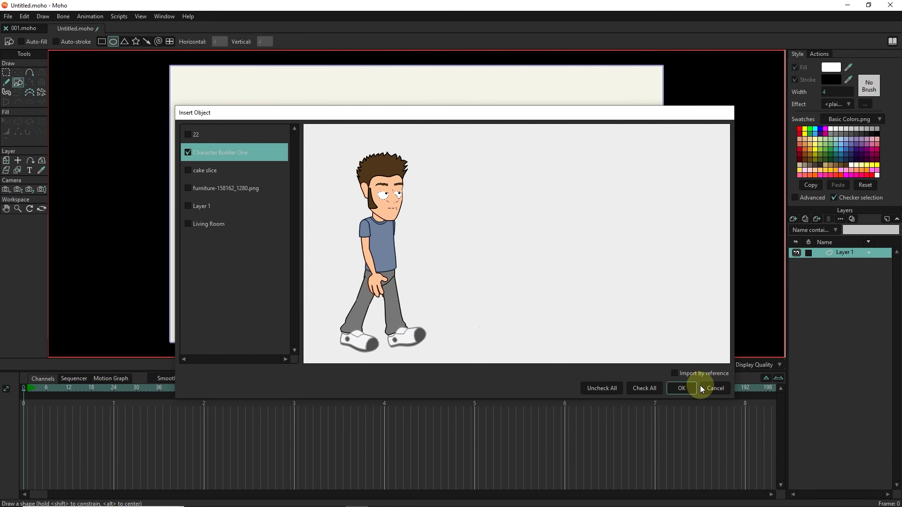
pyautogui.click(679, 388)
# Step: General Import 001.moho again, marking the cake slice and furniture image layers
pyautogui.click(7, 19)
pyautogui.click(188, 169)
pyautogui.click(124, 100)
pyautogui.click(366, 248)
pyautogui.click(189, 170)
pyautogui.click(188, 205)
pyautogui.click(189, 189)
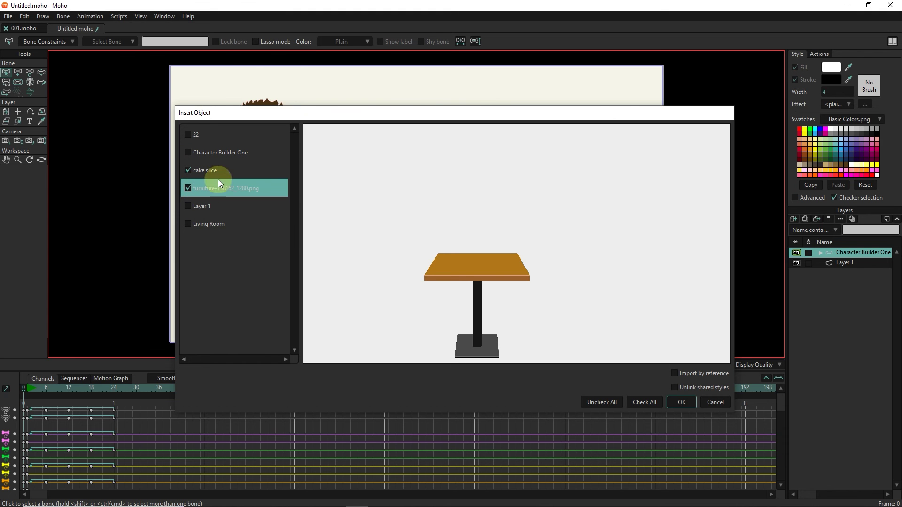